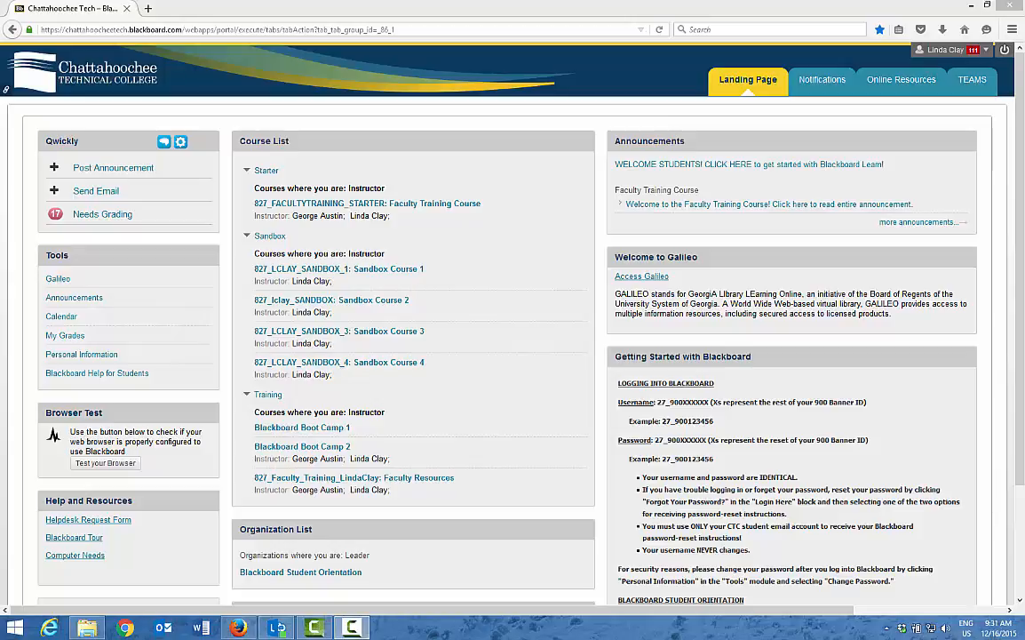
- Open the 827_FACULTYTRAINING_STARTER course and look through the modules available for its home page
{"action": "left_click", "coordinate": [344, 206]}
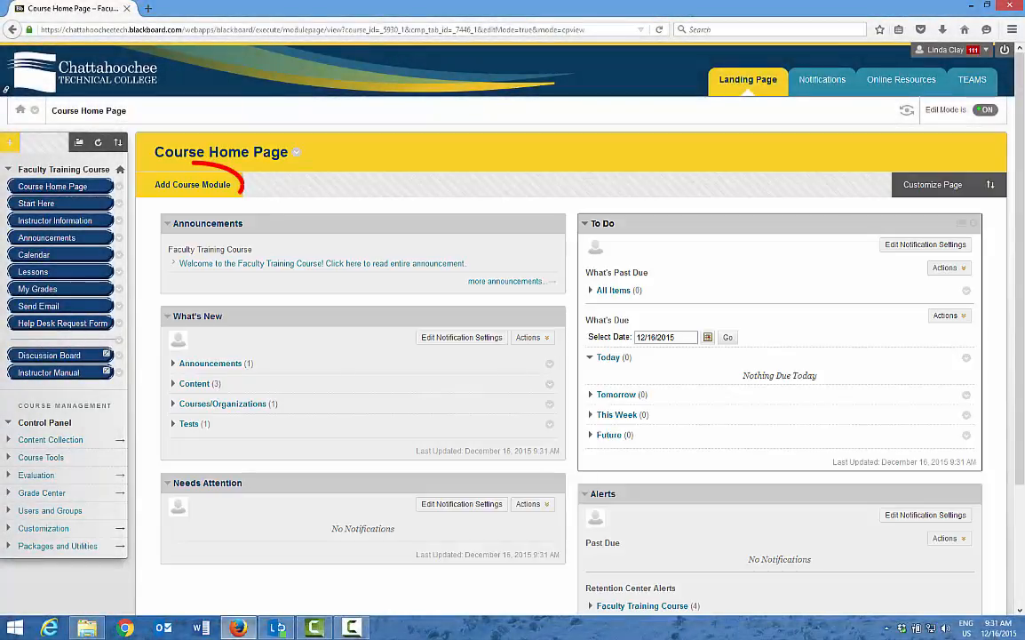
{"action": "left_click", "coordinate": [206, 186]}
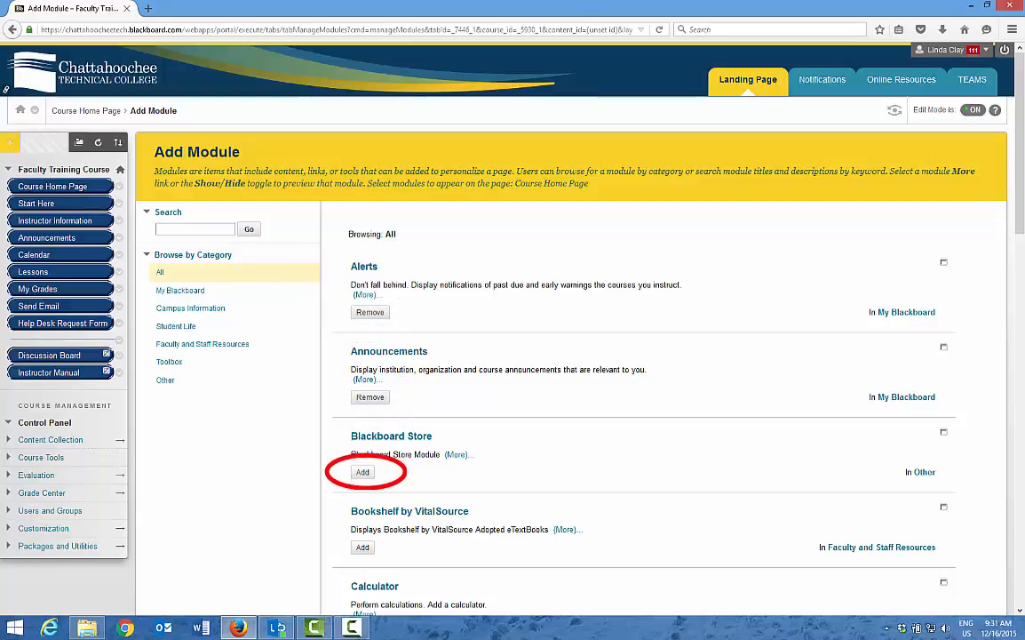
{"action": "scroll", "coordinate": [867, 413], "scroll_direction": "down", "scroll_amount": 10}
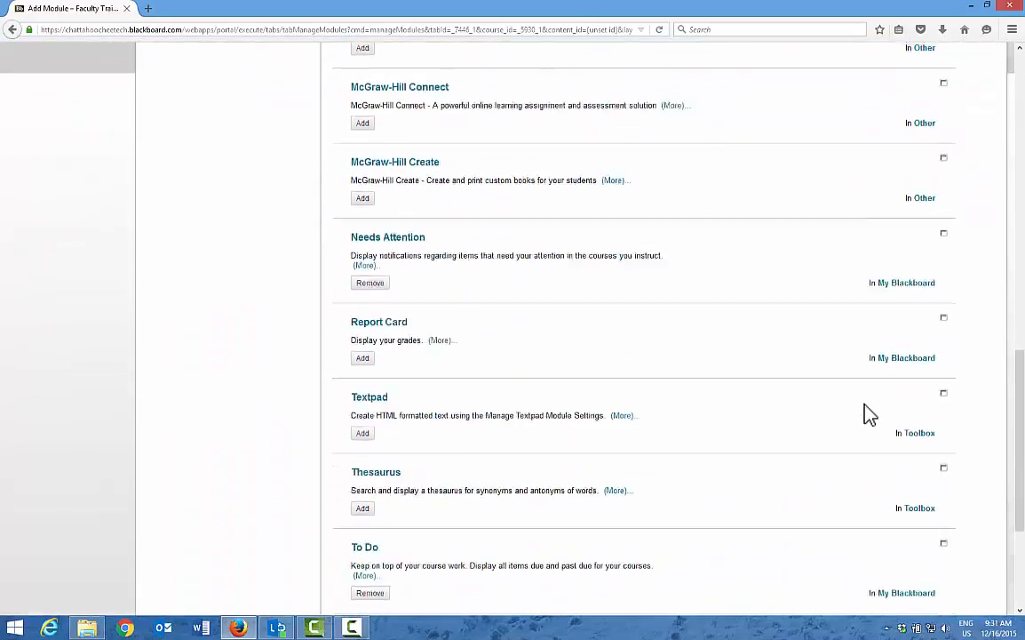
{"action": "scroll", "coordinate": [871, 416], "scroll_direction": "down", "scroll_amount": 5}
{"action": "left_click", "coordinate": [984, 596]}
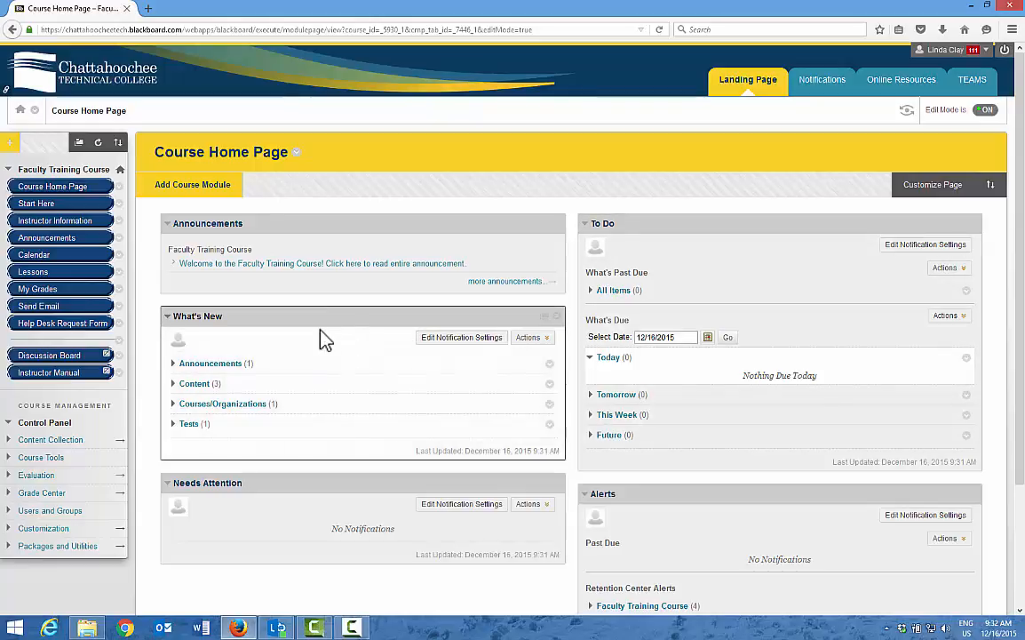
{"action": "mouse_move", "coordinate": [311, 317]}
{"action": "left_mouse_down"}
{"action": "mouse_move", "coordinate": [353, 217]}
{"action": "mouse_move", "coordinate": [263, 201]}
{"action": "mouse_move", "coordinate": [279, 220]}
{"action": "mouse_move", "coordinate": [299, 303]}
{"action": "mouse_move", "coordinate": [305, 450]}
{"action": "mouse_move", "coordinate": [344, 320]}
{"action": "mouse_move", "coordinate": [314, 327]}
{"action": "left_mouse_up"}
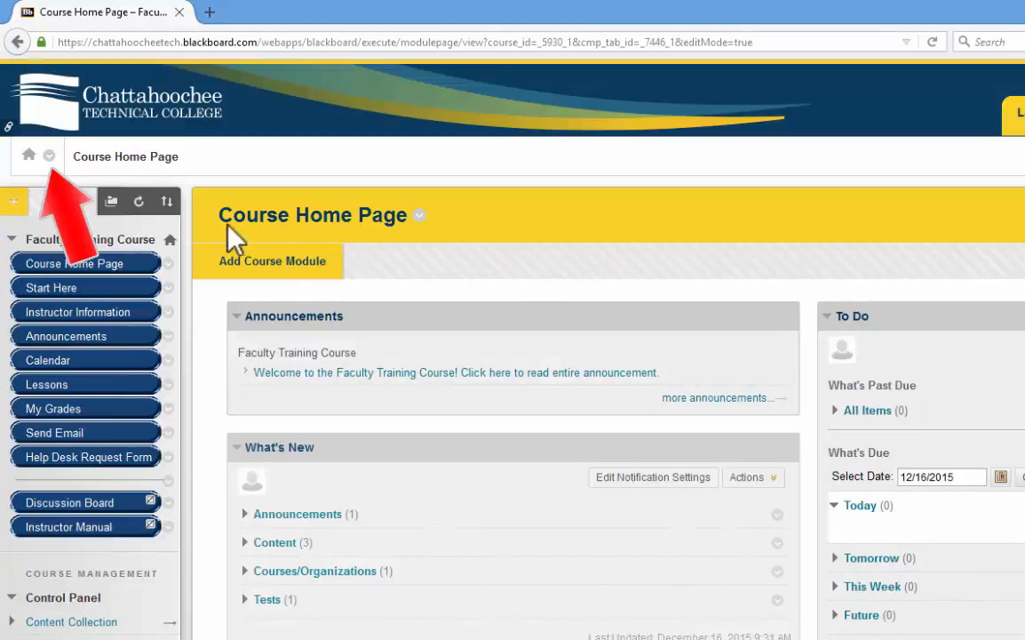
- View the quick list of recently visited and other courses, and close it
{"action": "left_click", "coordinate": [48, 158]}
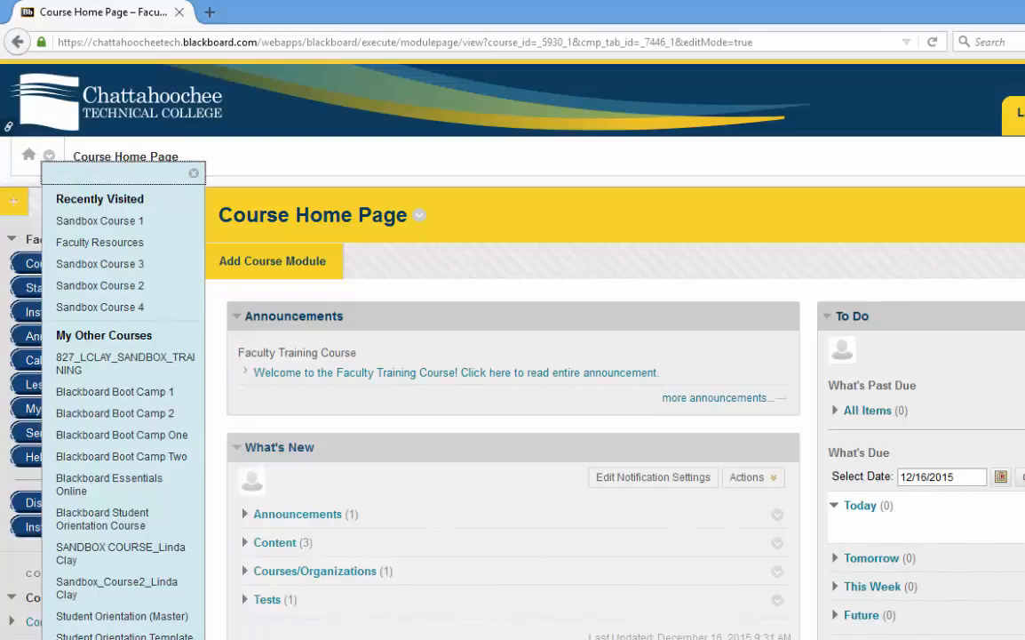
{"action": "left_click", "coordinate": [194, 173]}
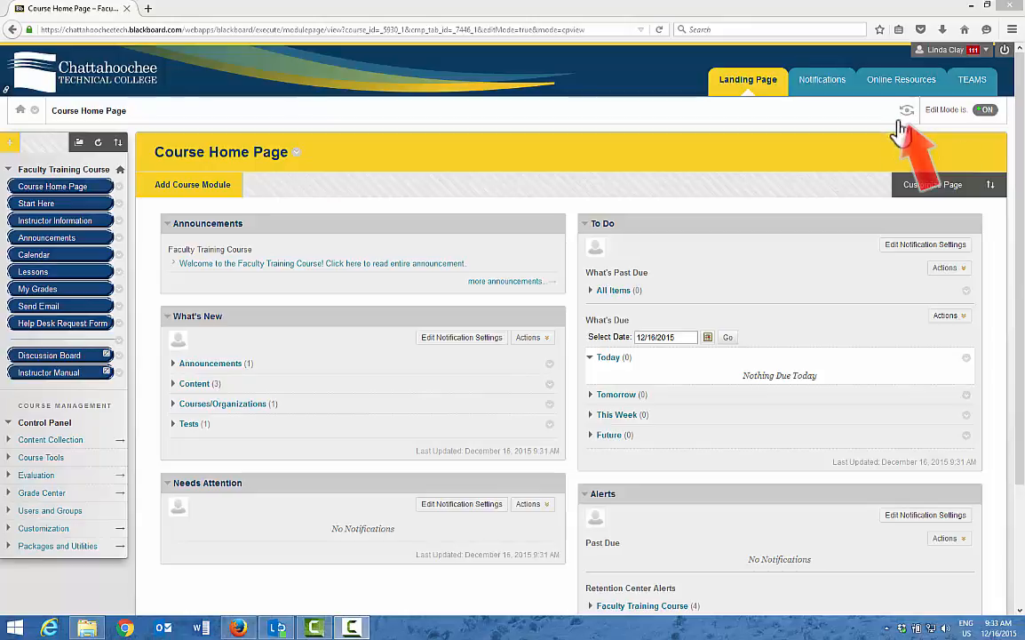
- Preview the course home page as a student, and exit the preview with the preview user and all data deleted
{"action": "left_click", "coordinate": [905, 111]}
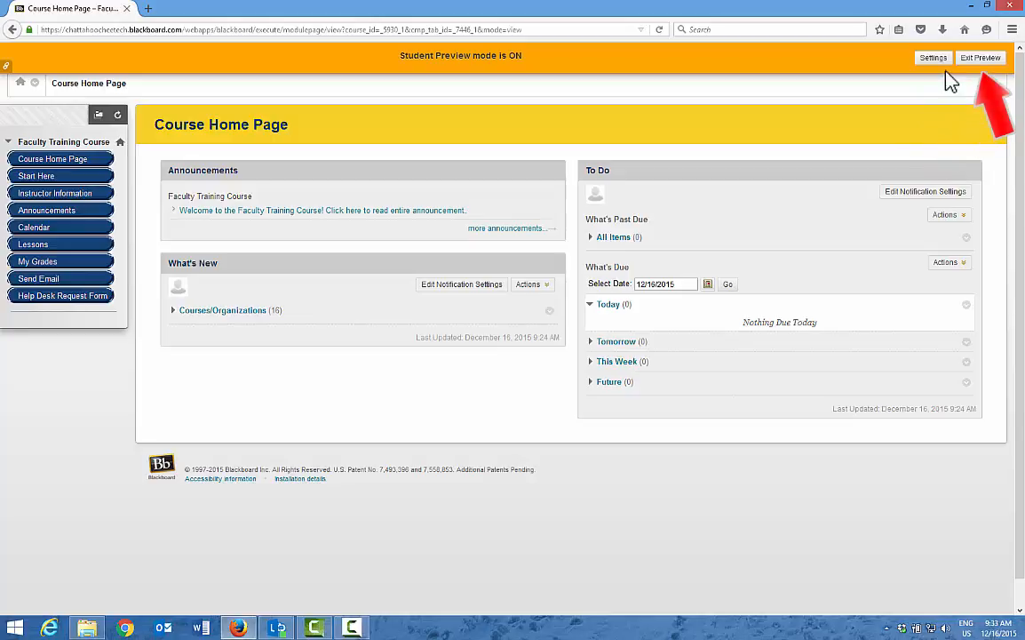
{"action": "left_click", "coordinate": [981, 59]}
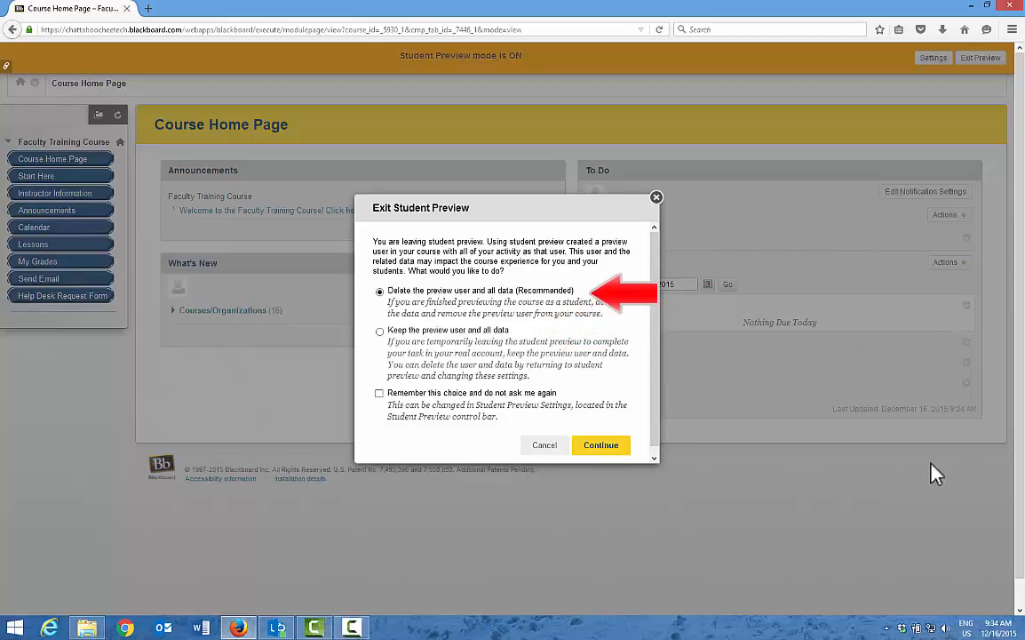
{"action": "left_click", "coordinate": [608, 452]}
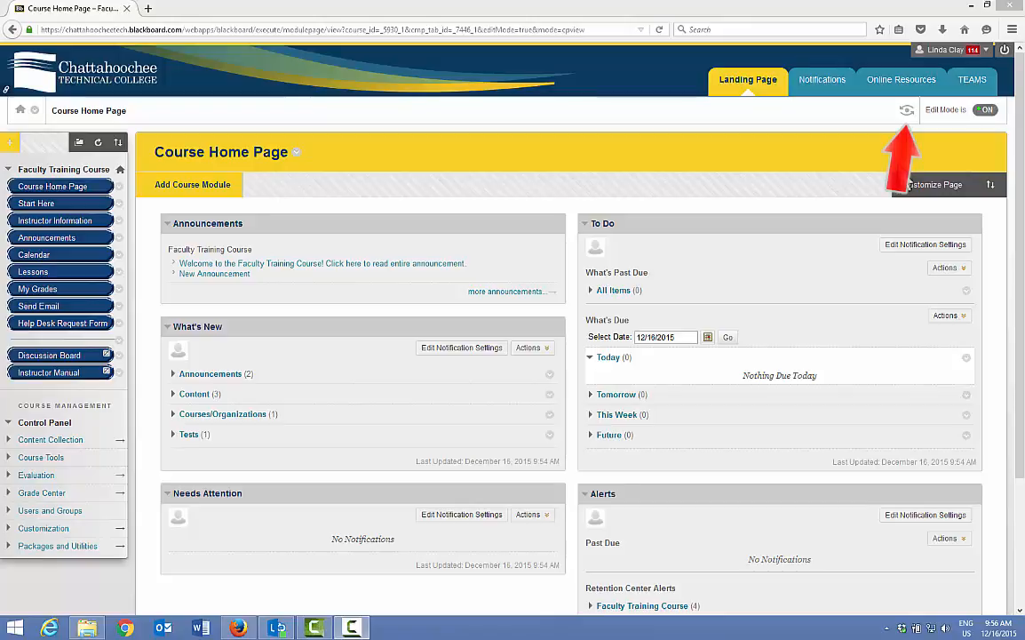
- Enter student preview again and exit it, keeping the preview user and all data
{"action": "left_click", "coordinate": [907, 111]}
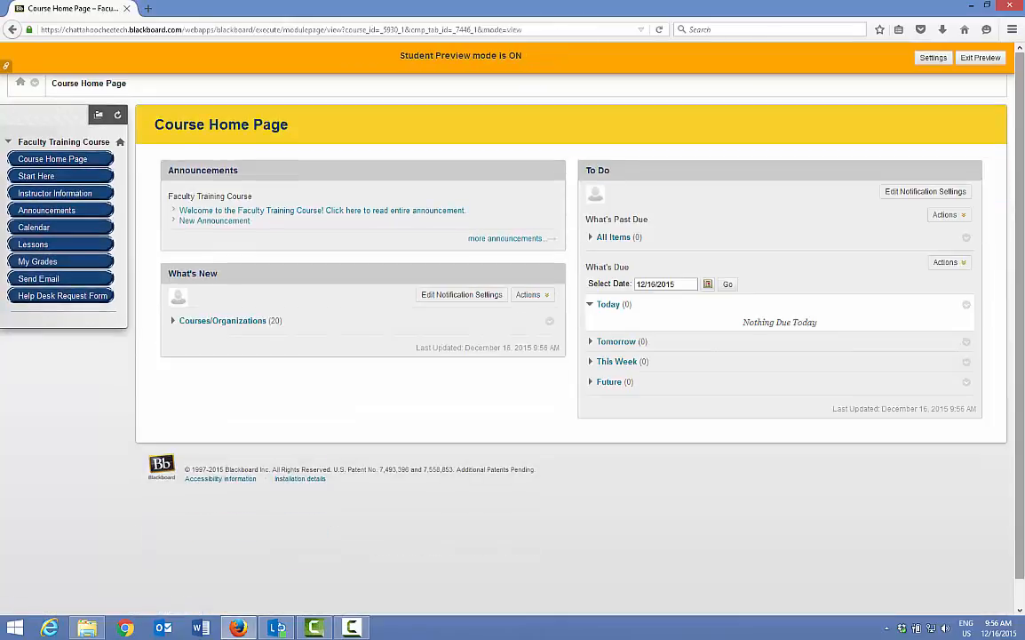
{"action": "left_click", "coordinate": [980, 58]}
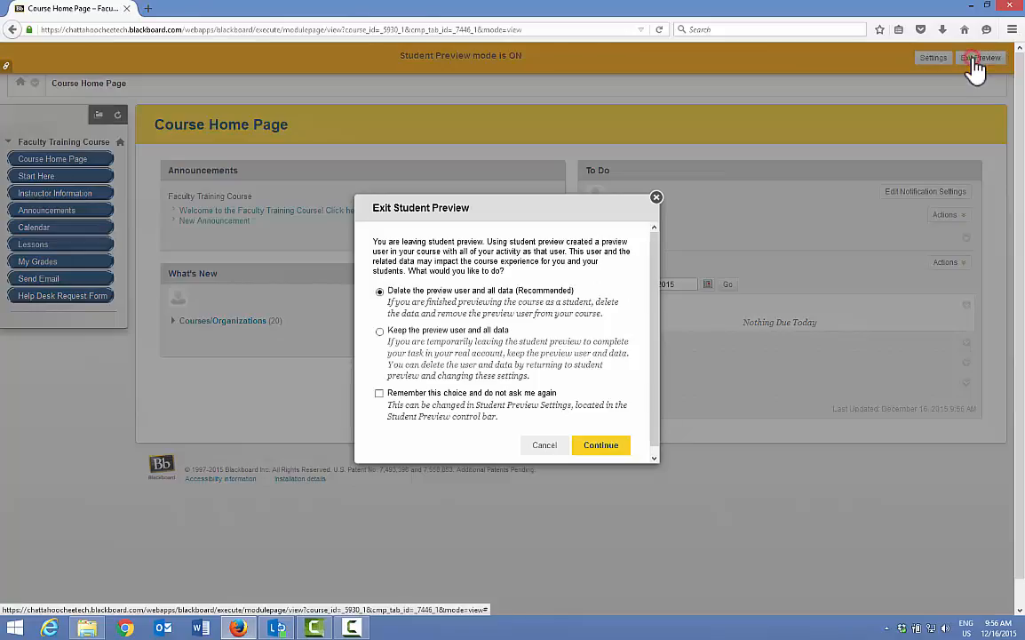
{"action": "left_click", "coordinate": [380, 333]}
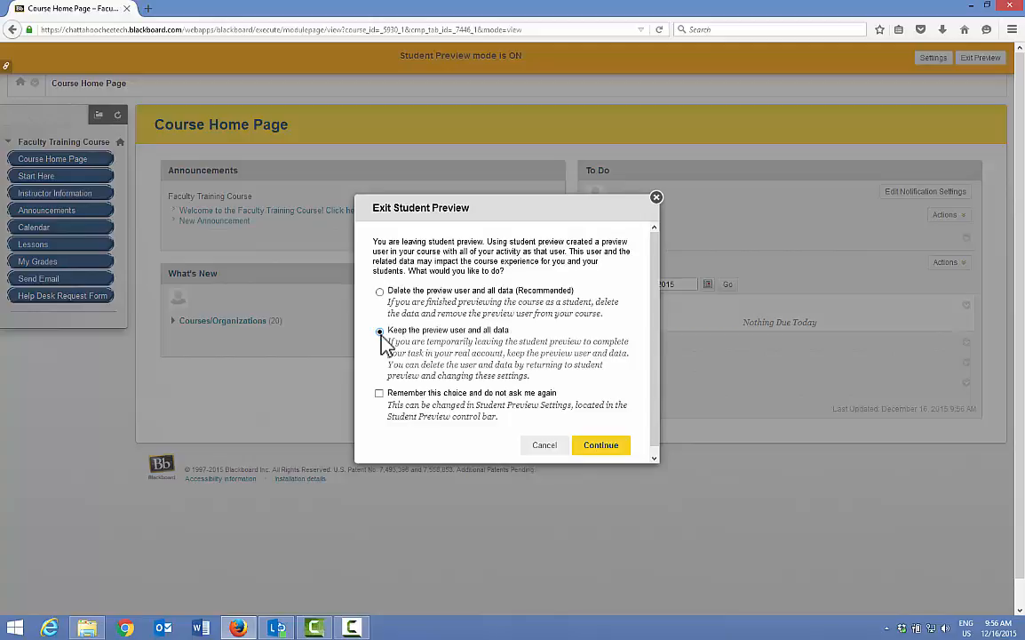
{"action": "left_click", "coordinate": [605, 445]}
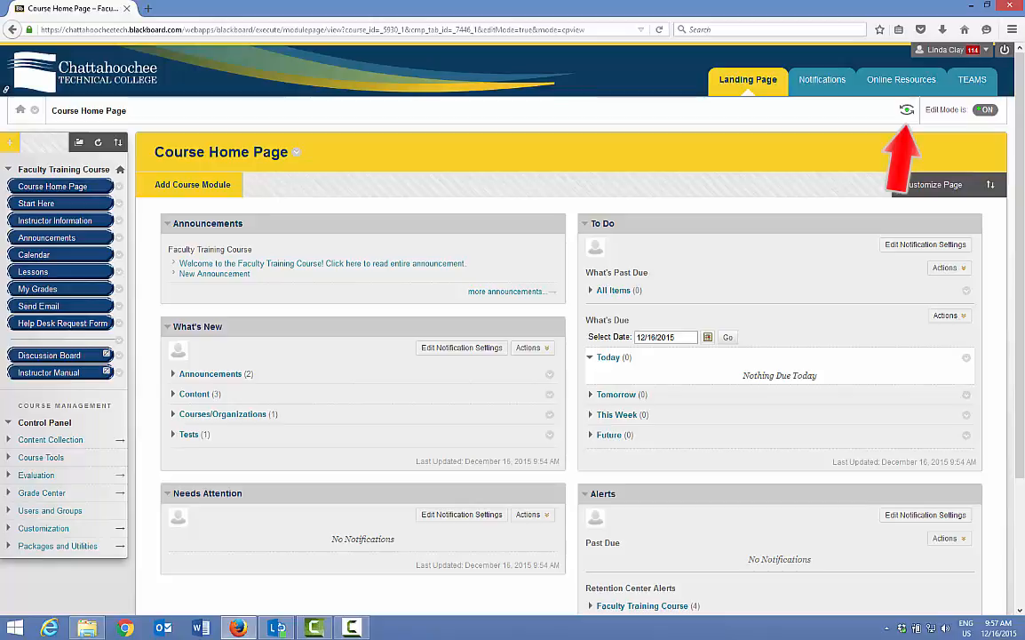
- Return to student preview and leave it with the recommended option that deletes the preview user and all data
{"action": "left_click", "coordinate": [906, 110]}
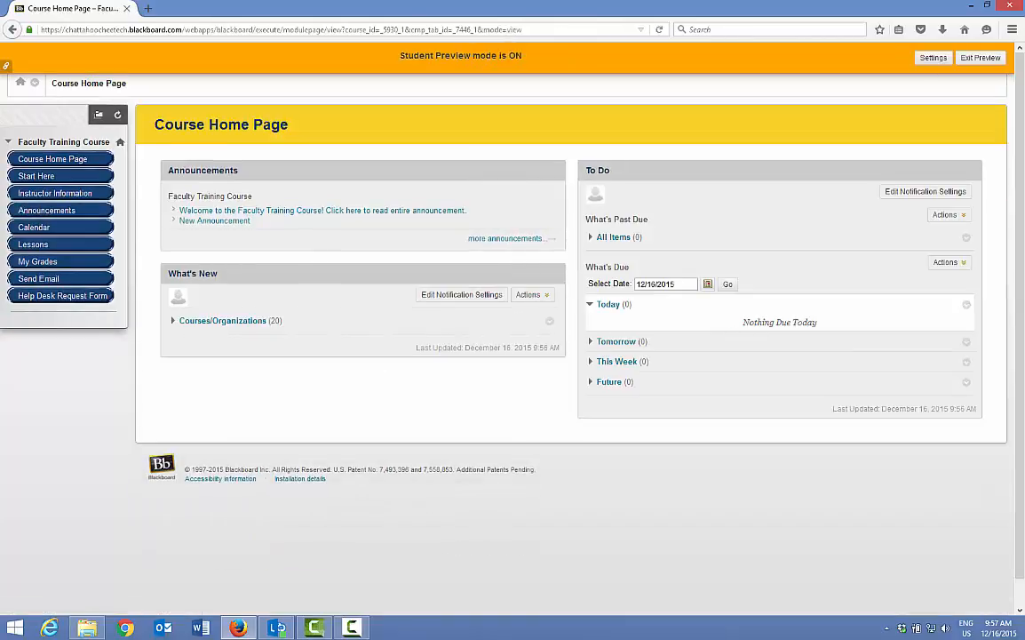
{"action": "left_click", "coordinate": [984, 61]}
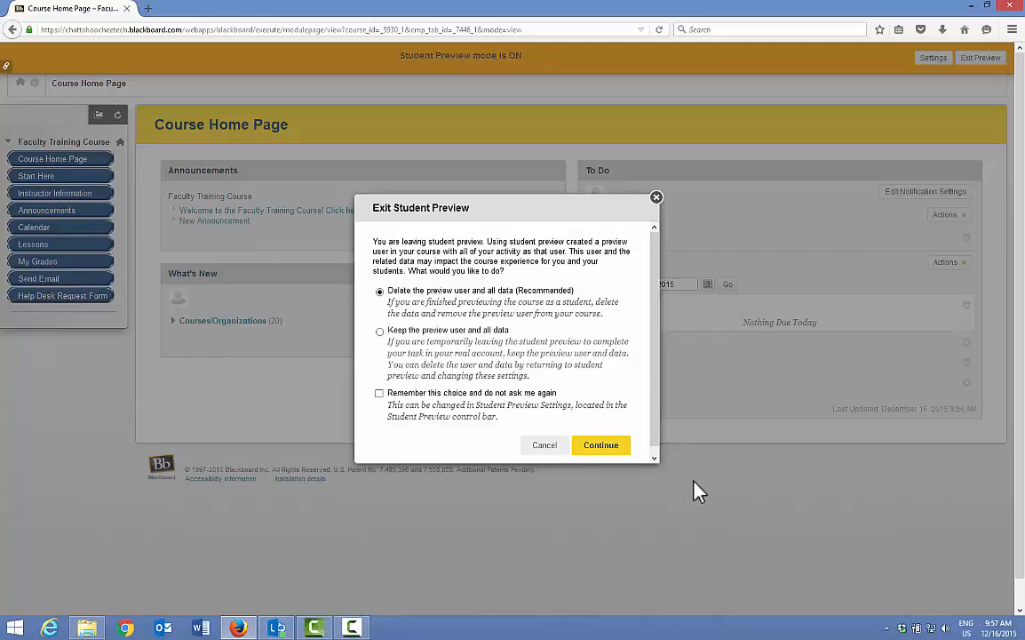
{"action": "left_click", "coordinate": [602, 447]}
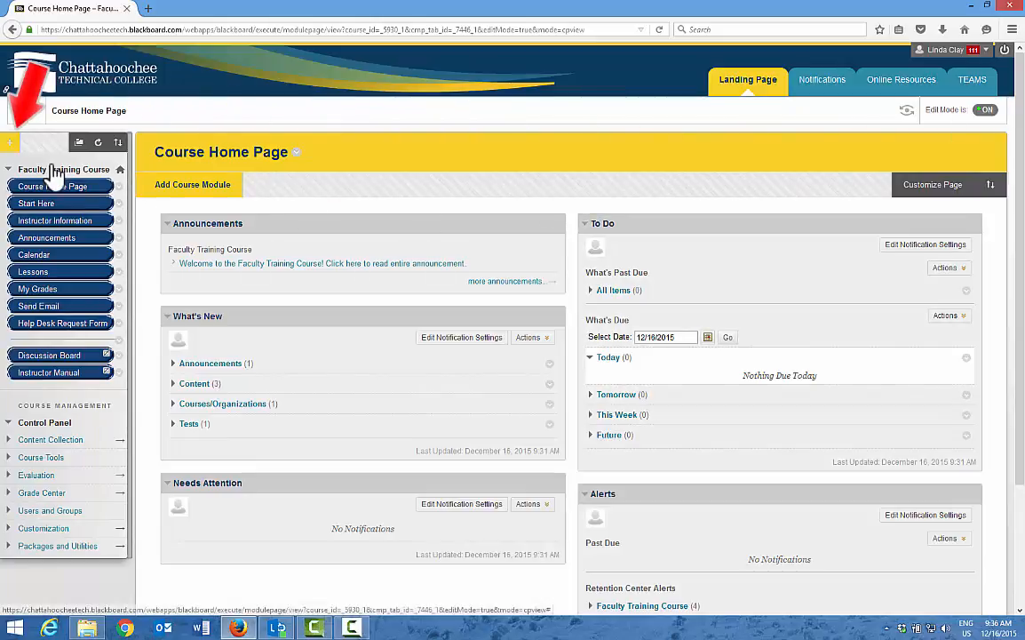
- Examine the options for adding course menu items and for renaming, hiding or deleting the Start Here link
{"action": "left_click", "coordinate": [10, 143]}
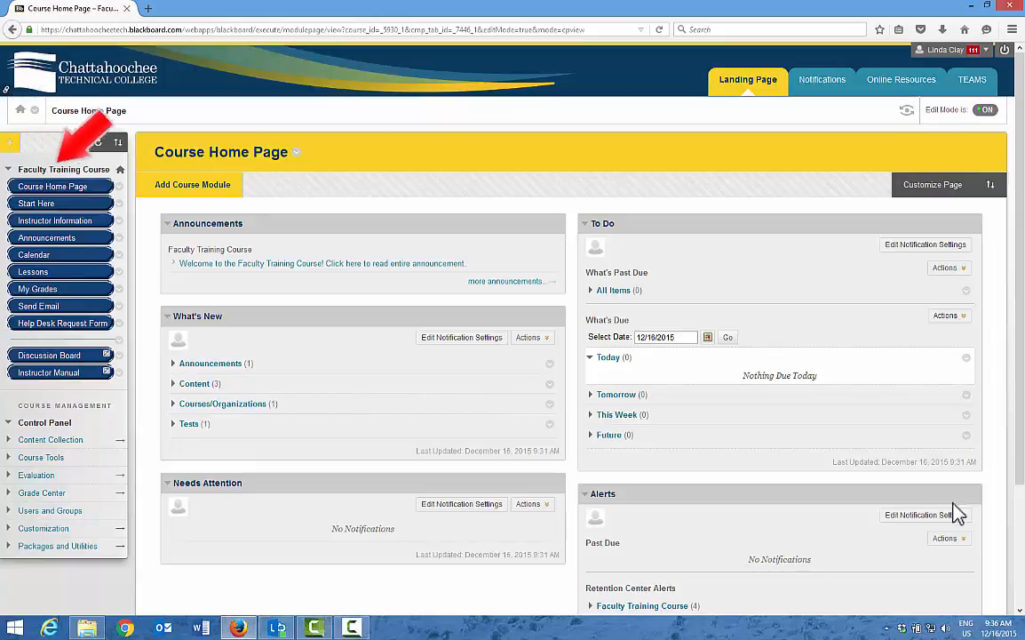
{"action": "left_click", "coordinate": [119, 204]}
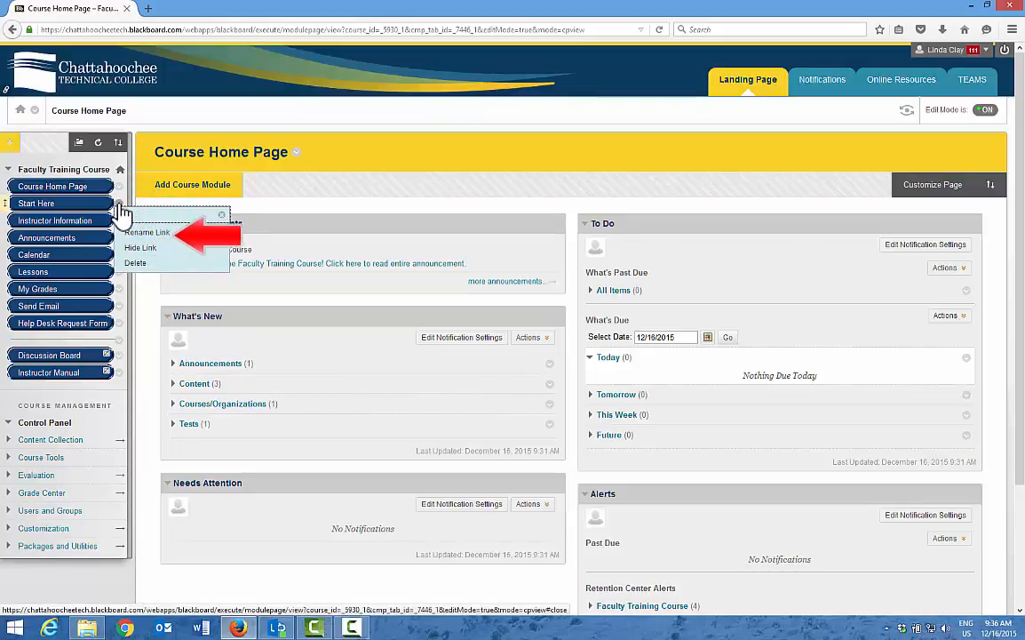
{"action": "left_click", "coordinate": [223, 220]}
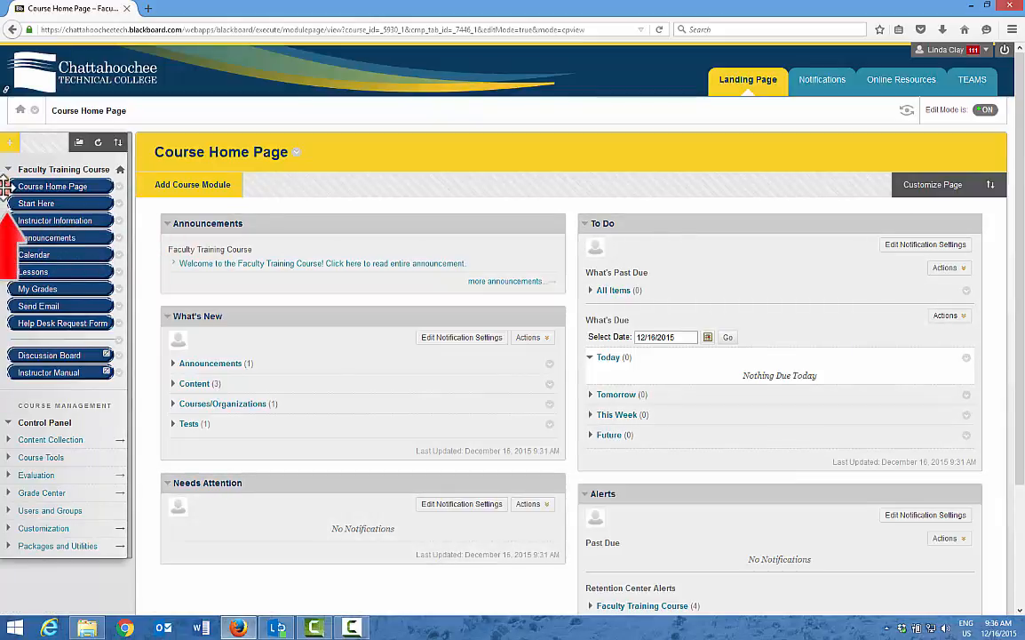
{"action": "mouse_move", "coordinate": [6, 186]}
{"action": "left_mouse_down"}
{"action": "mouse_move", "coordinate": [5, 227]}
{"action": "mouse_move", "coordinate": [8, 185]}
{"action": "left_mouse_up"}
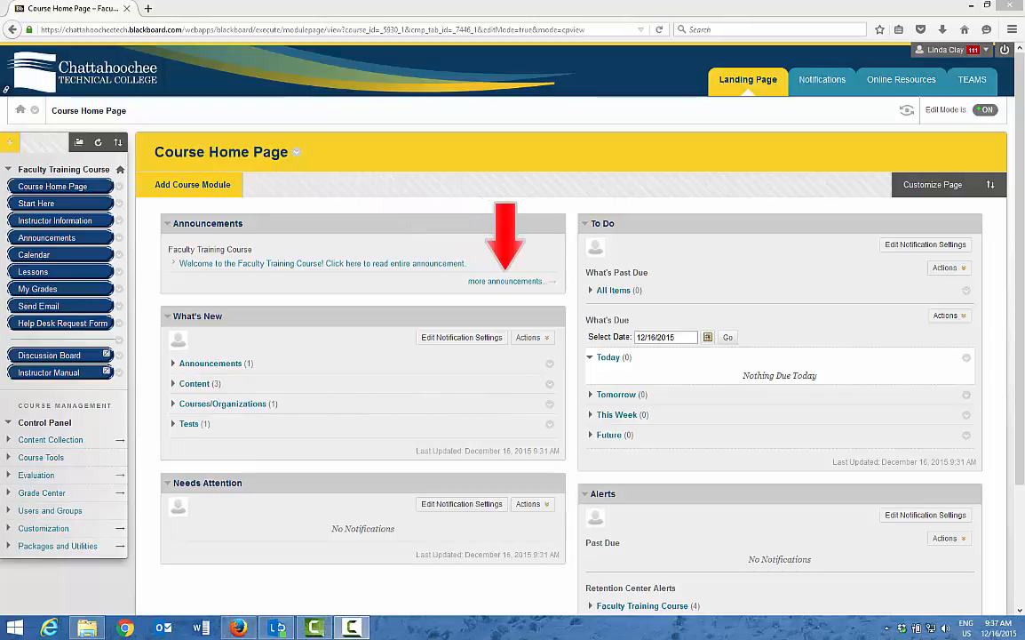
- Start a new course announcement with the subject "New Announcement" and the message "XXX"
{"action": "left_click", "coordinate": [505, 281]}
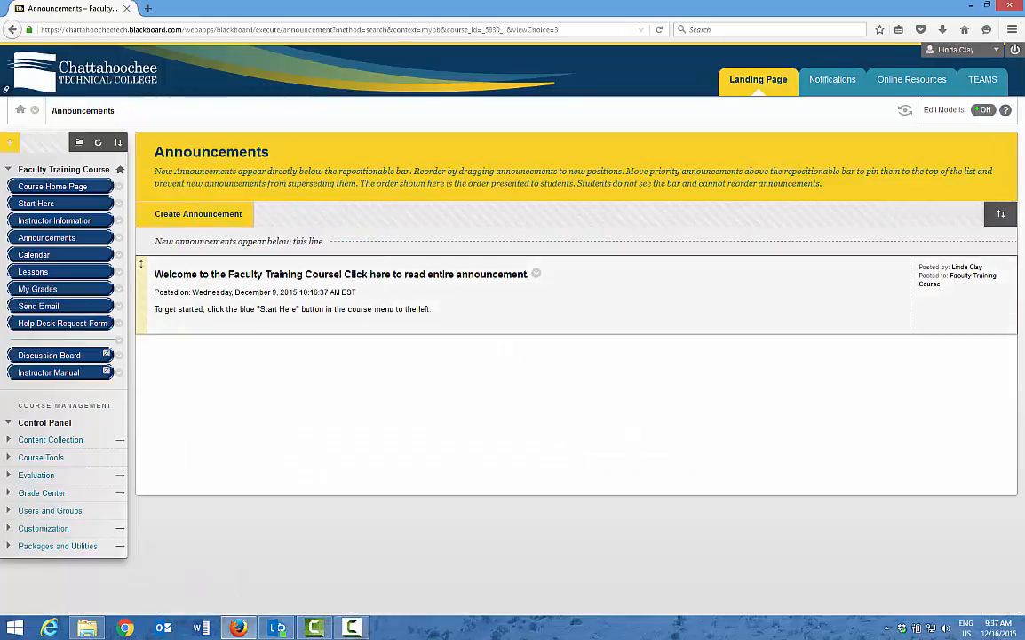
{"action": "left_click", "coordinate": [187, 215]}
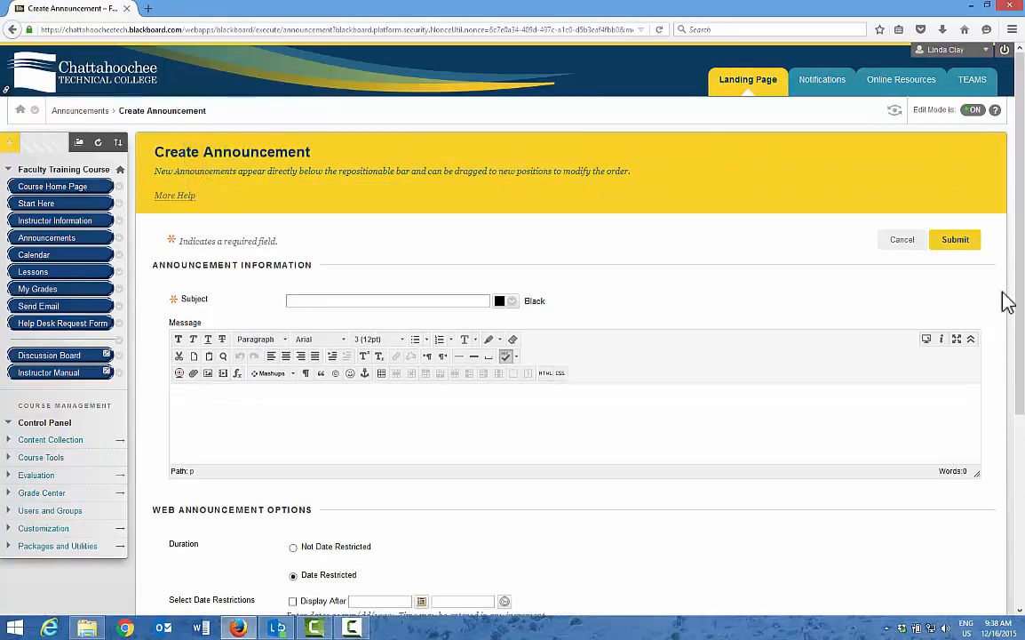
{"action": "type", "text": "New Announcement"}
{"action": "key", "text": "Tab"}
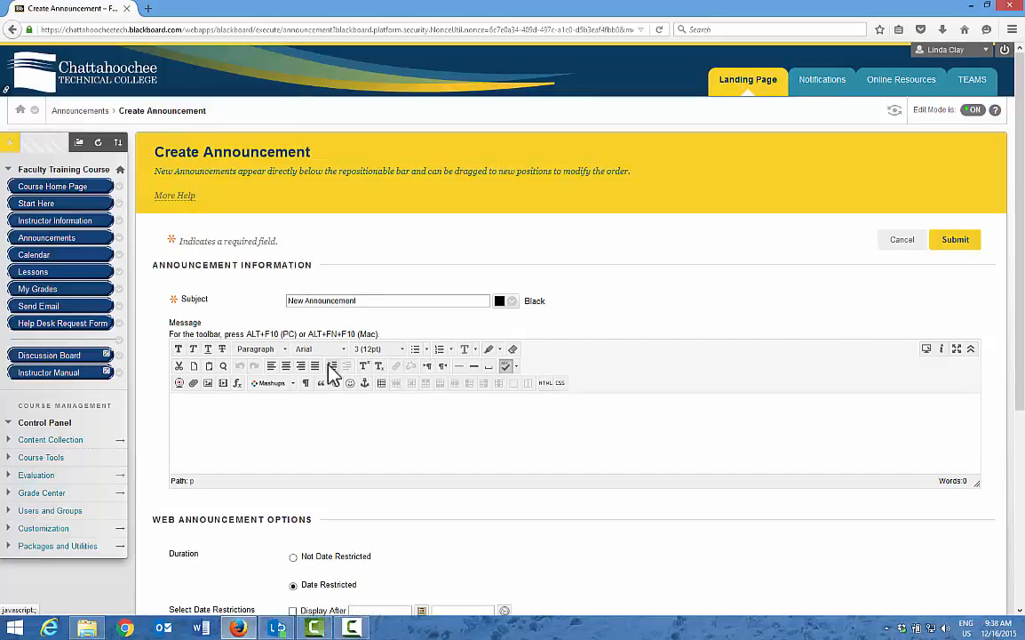
{"action": "type", "text": "xxx"}
- Make the new announcement Not Date Restricted and submit it
{"action": "scroll", "coordinate": [533, 548], "scroll_direction": "down", "scroll_amount": 3}
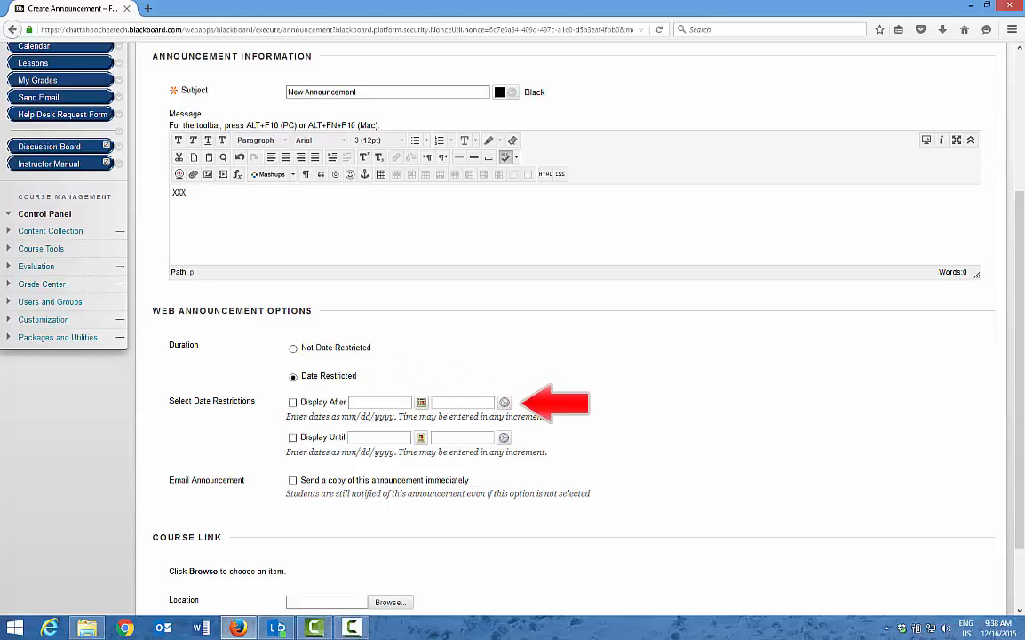
{"action": "left_click", "coordinate": [294, 348]}
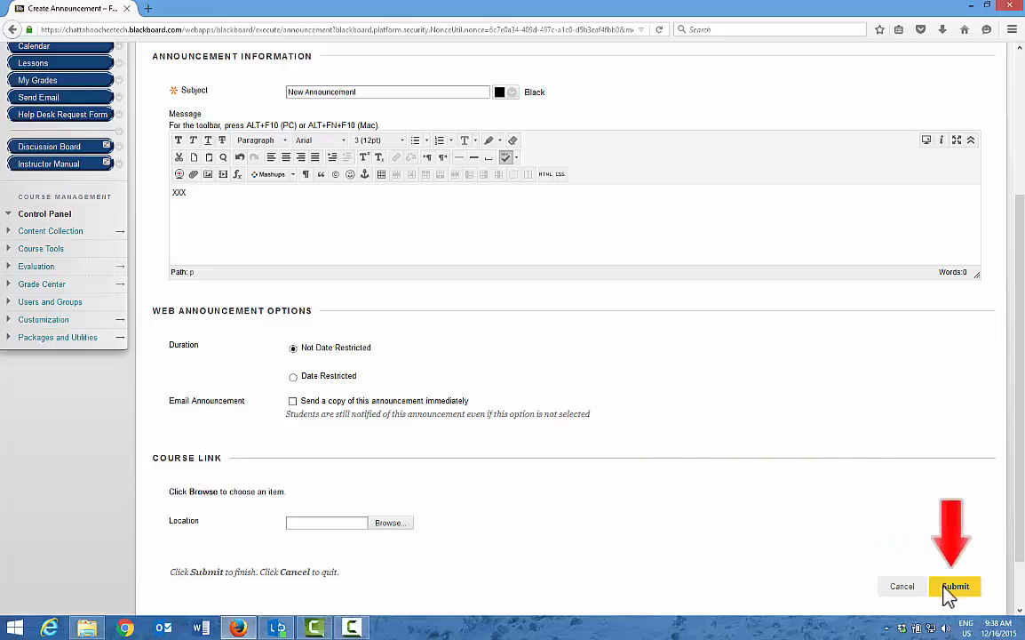
{"action": "left_click", "coordinate": [955, 585]}
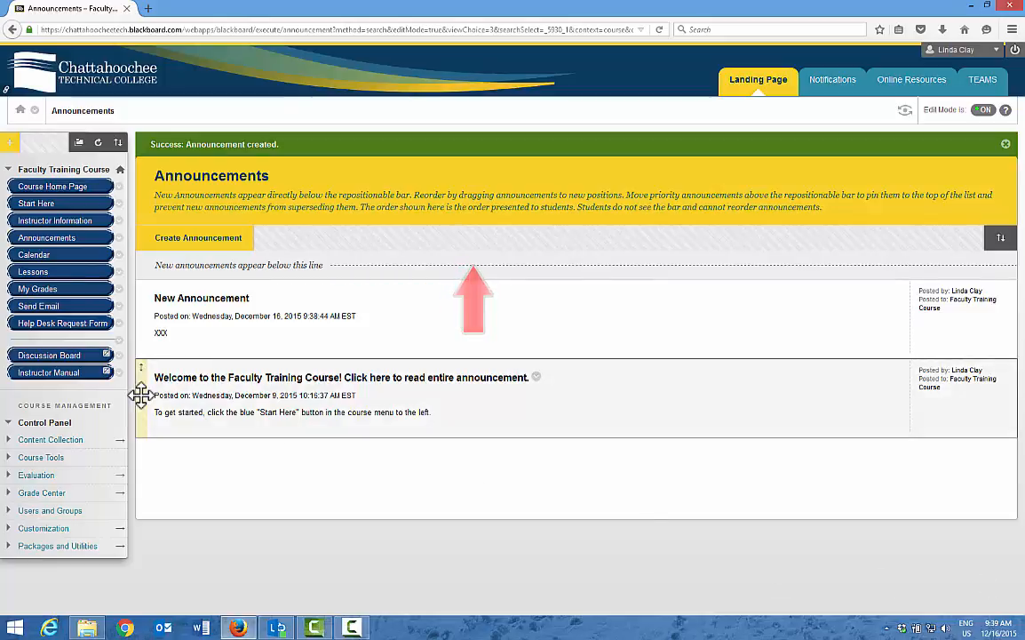
- Pin the Welcome to the Faculty Training Course announcement above the new-announcements line, and return to the Course Home Page
{"action": "left_click_drag", "start_coordinate": [140, 394], "coordinate": [220, 286]}
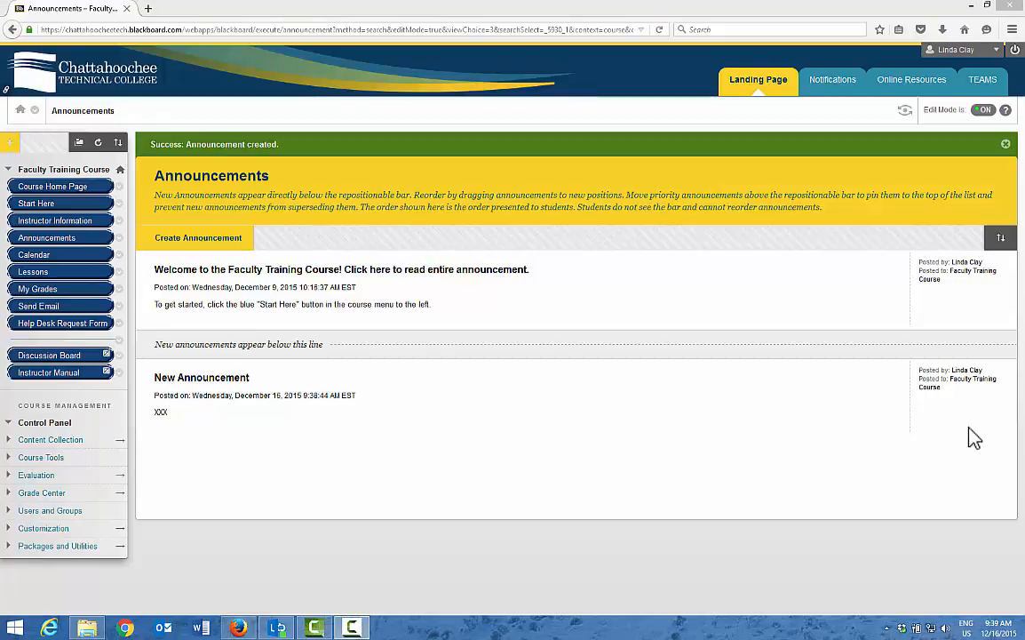
{"action": "left_click", "coordinate": [59, 191]}
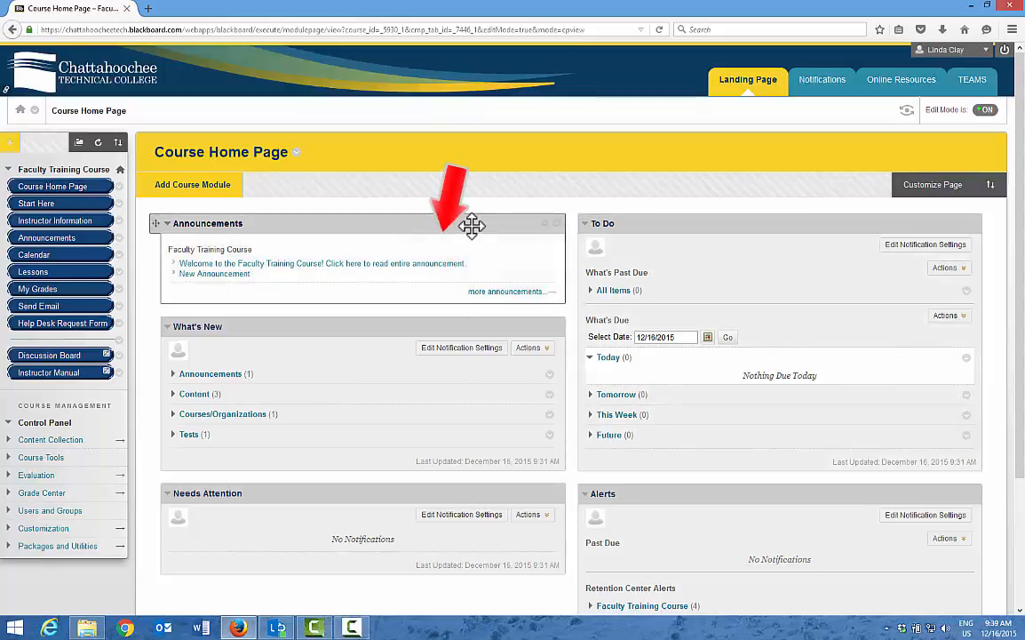
- Personalize the home page's Announcements module to show announcements for the Last 7 Days, and submit the settings
{"action": "left_click", "coordinate": [545, 223]}
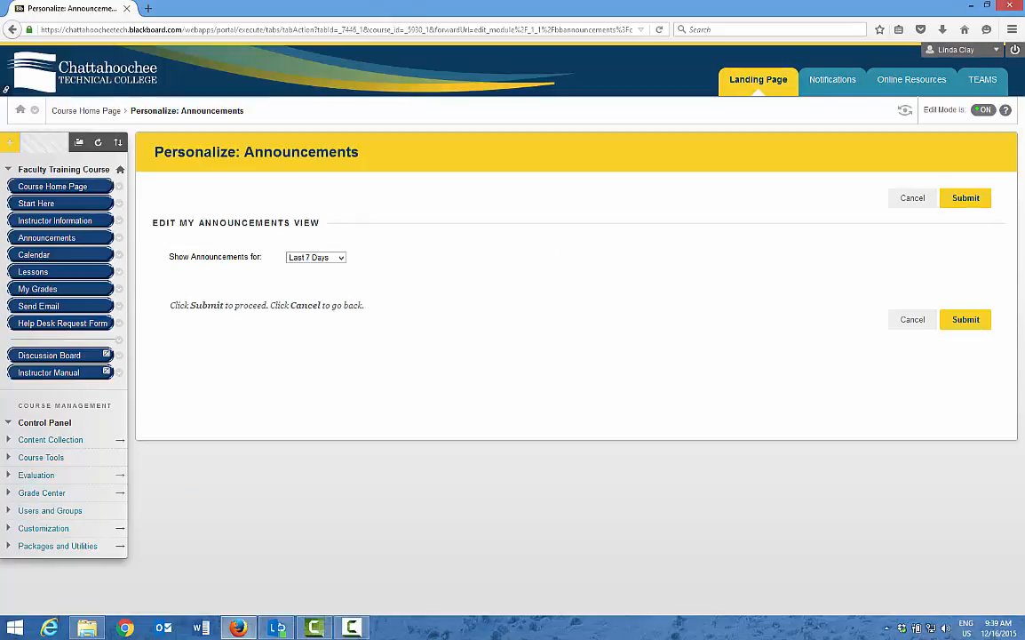
{"action": "left_click", "coordinate": [341, 259]}
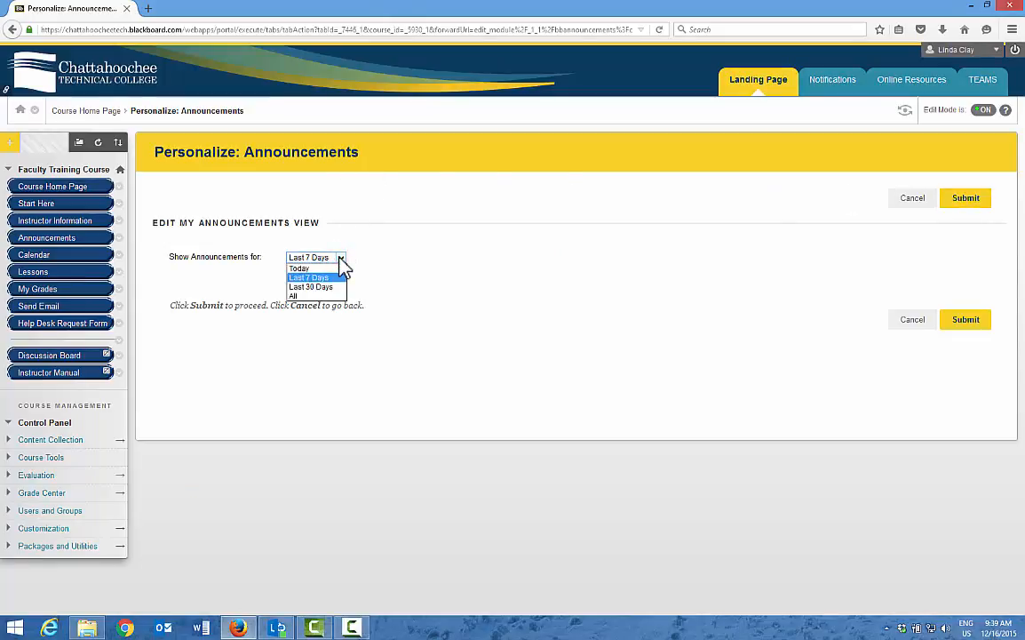
{"action": "left_click", "coordinate": [341, 260]}
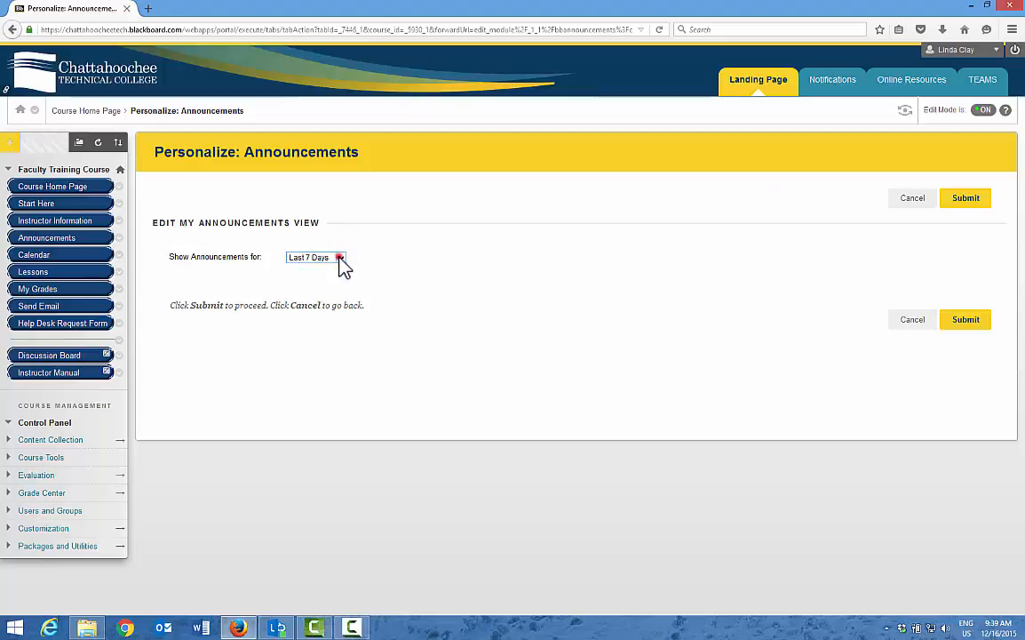
{"action": "left_click", "coordinate": [971, 323]}
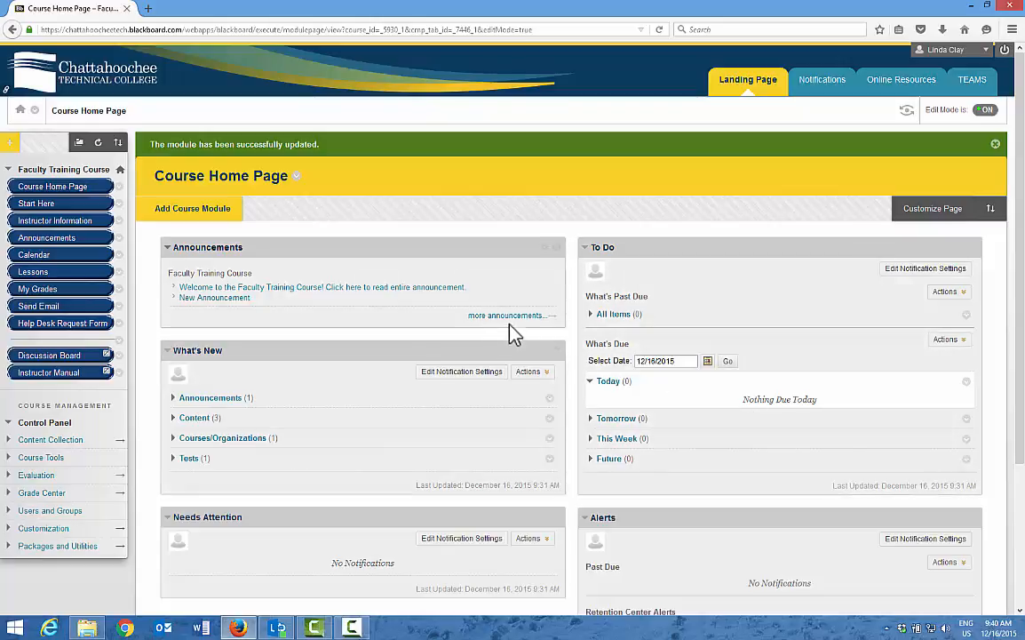
- Review the full announcements list, and look over the To Do and Alerts modules on the Course Home Page
{"action": "left_click", "coordinate": [507, 316]}
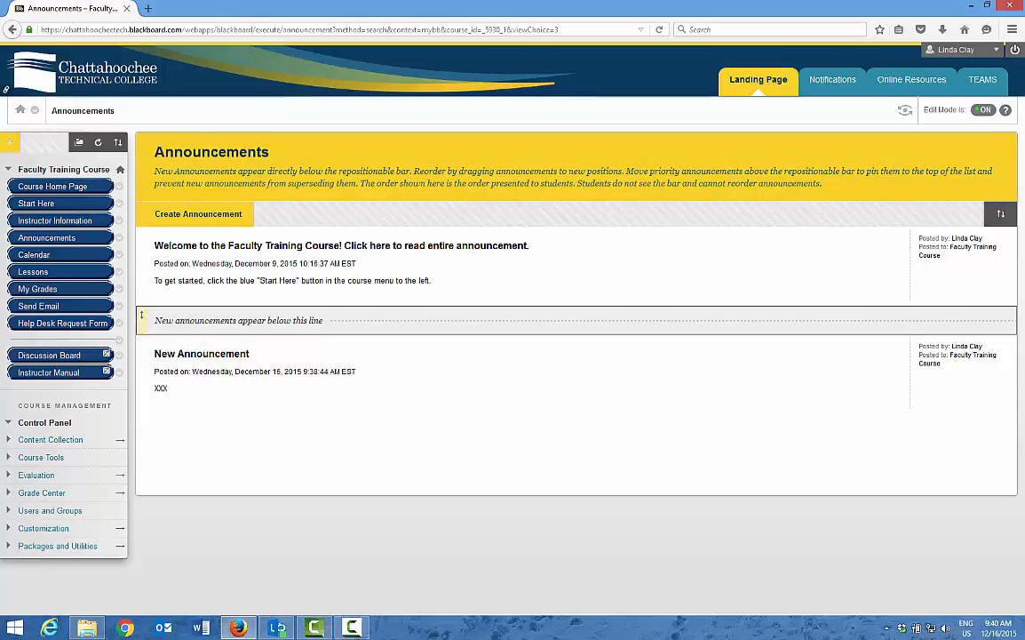
{"action": "left_click", "coordinate": [44, 185]}
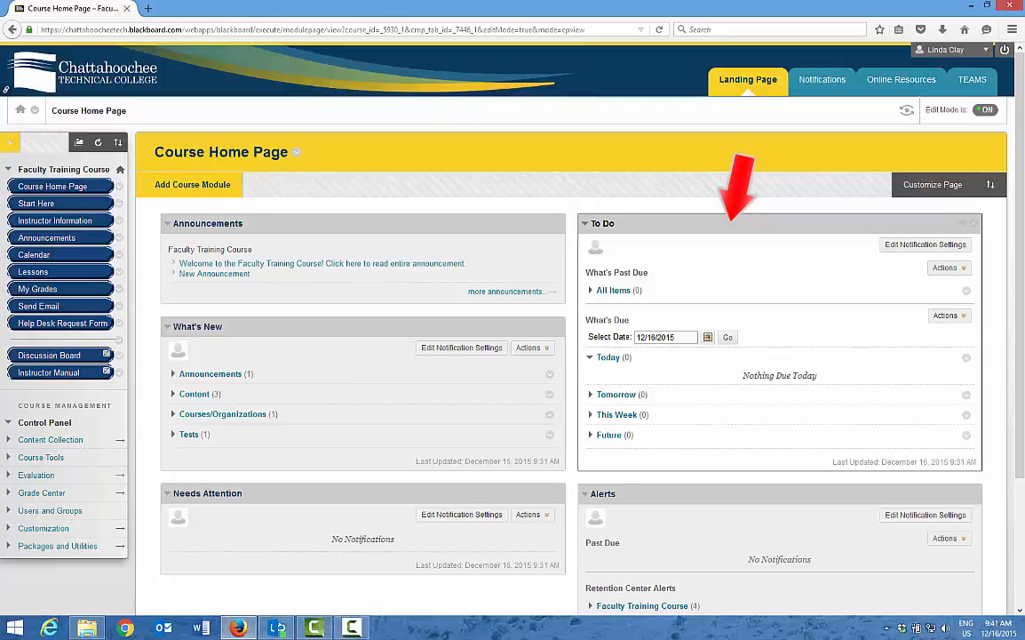
{"action": "scroll", "coordinate": [1002, 563], "scroll_direction": "down", "scroll_amount": 3}
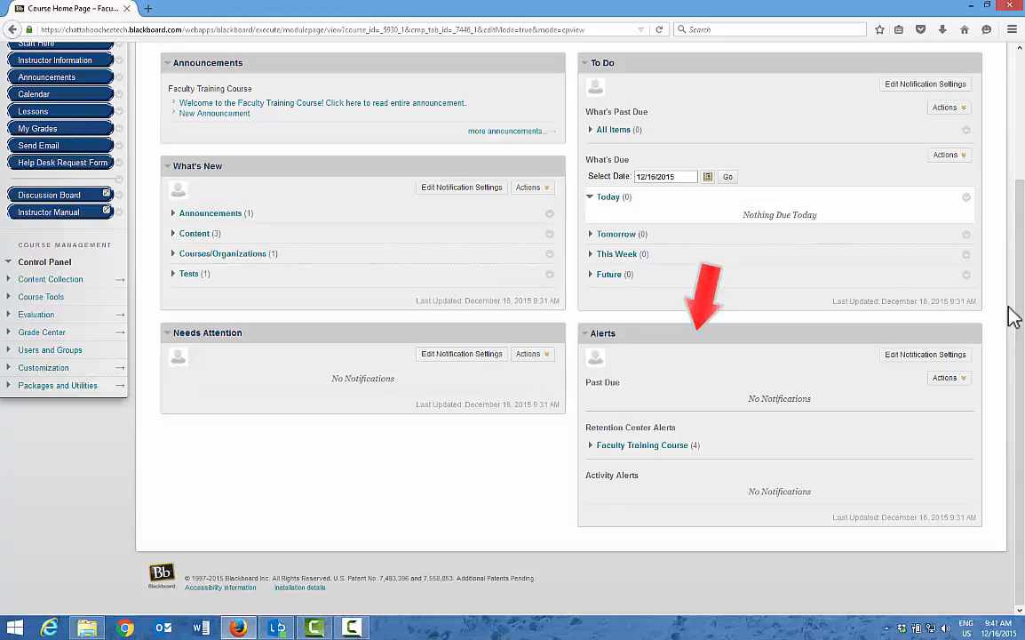
{"action": "left_click_drag", "start_coordinate": [1021, 300], "coordinate": [1022, 165]}
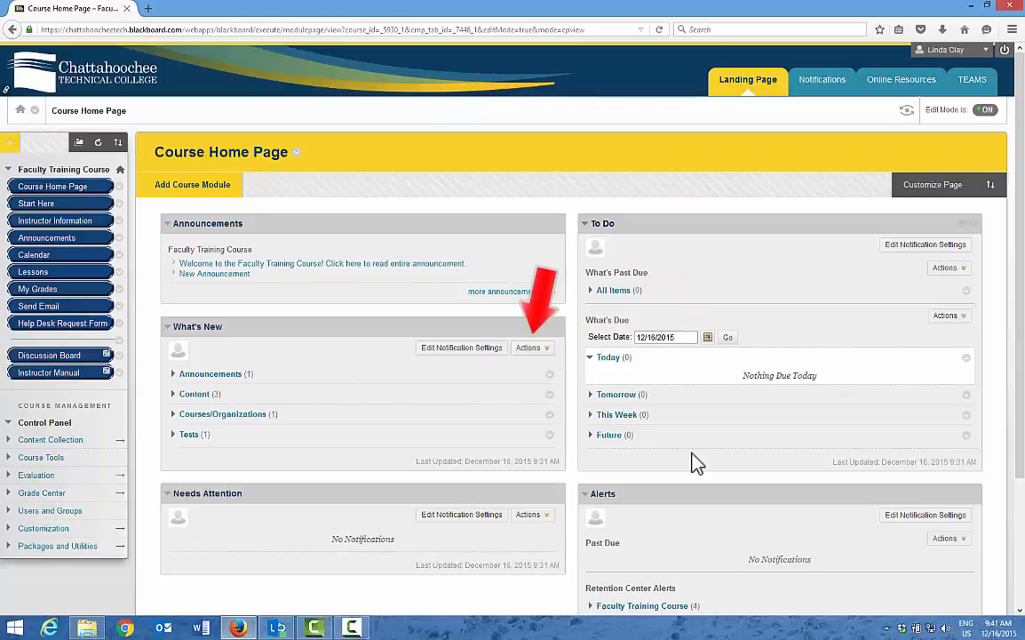
- Refresh the notifications in the What's New module
{"action": "left_click", "coordinate": [534, 348]}
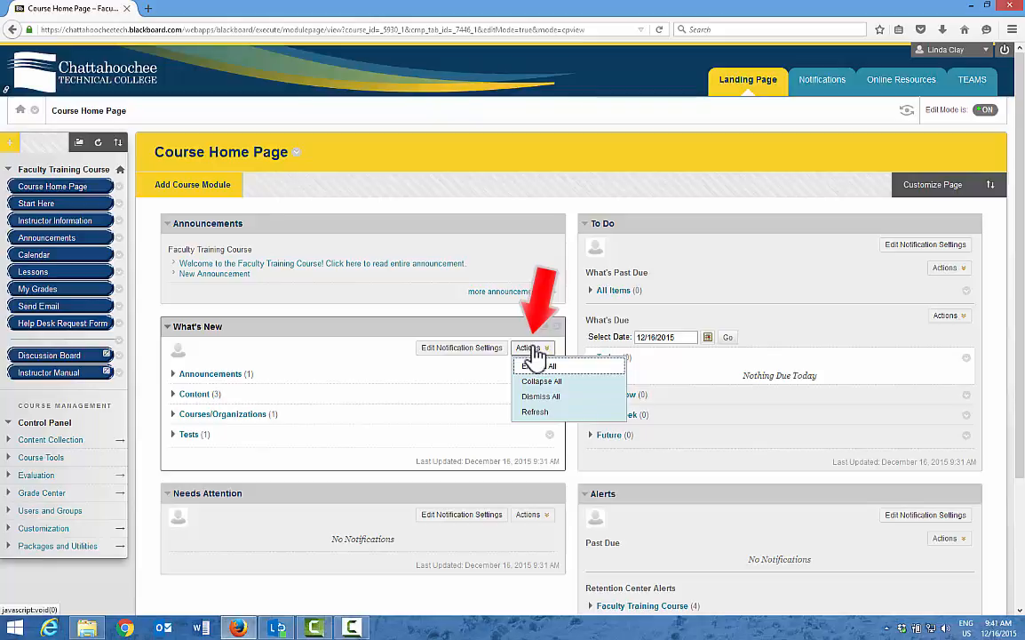
{"action": "left_click", "coordinate": [535, 411]}
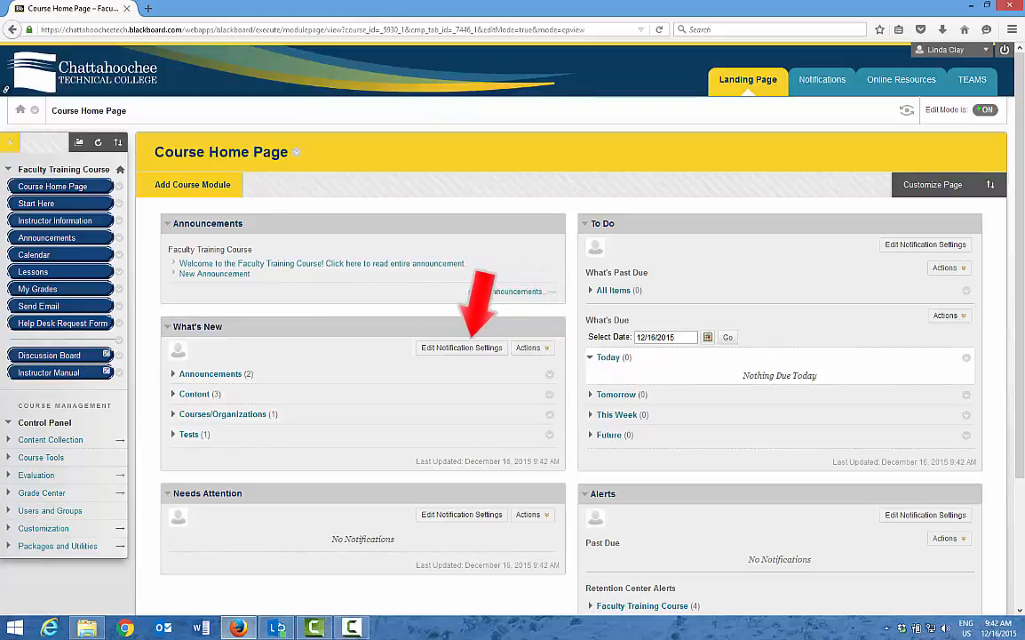